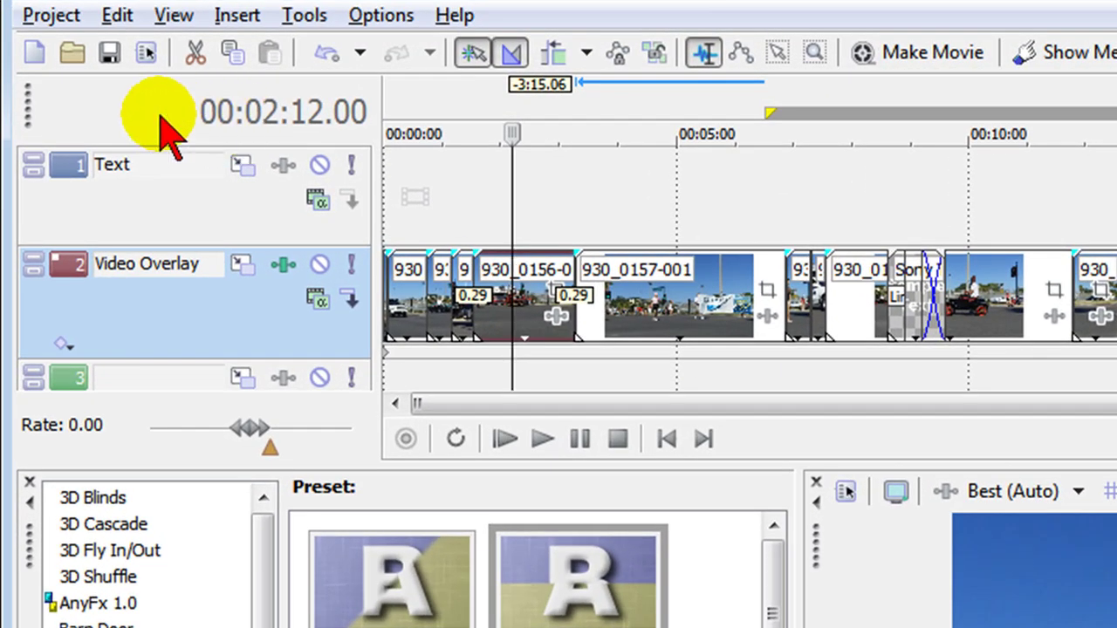
- Confirm the time display is set to the Time & Frames format
right_click(160, 116)
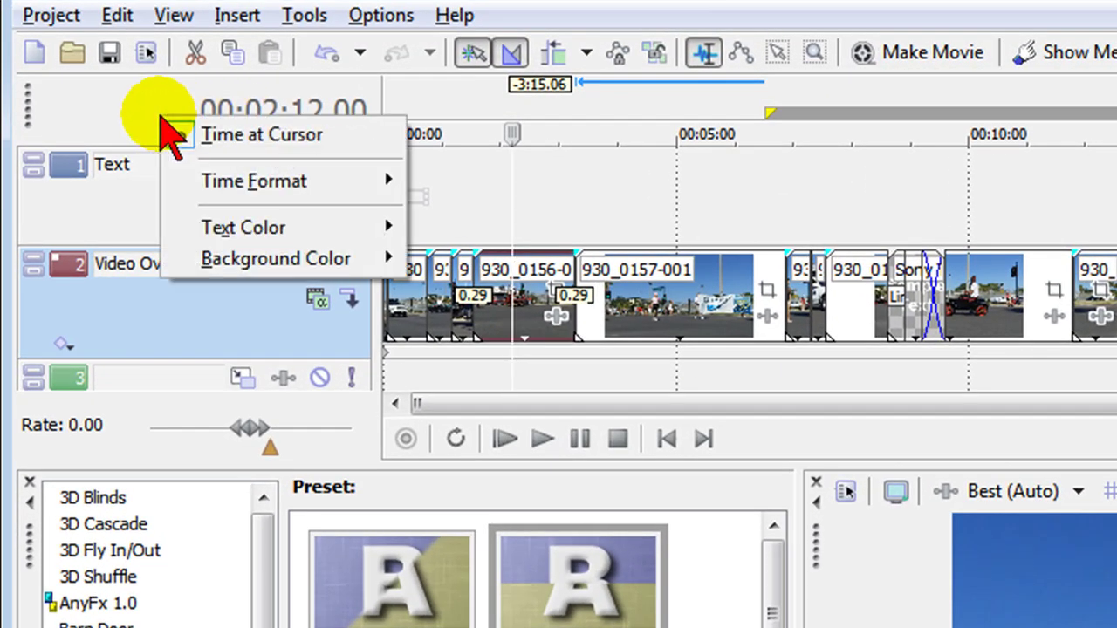
mouse_move(253, 188)
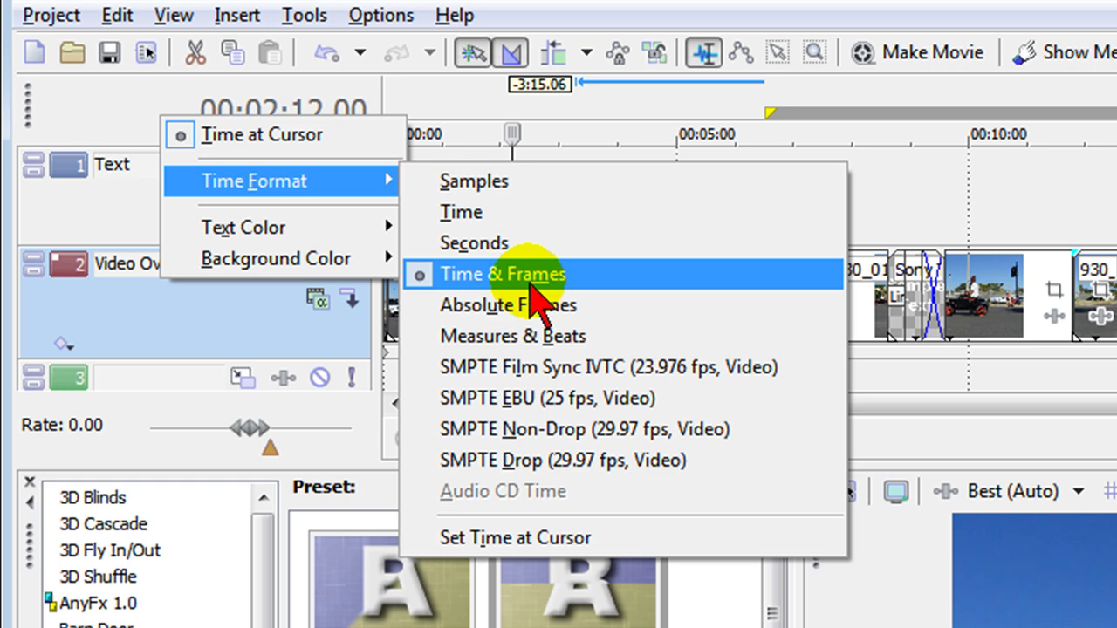
click(533, 278)
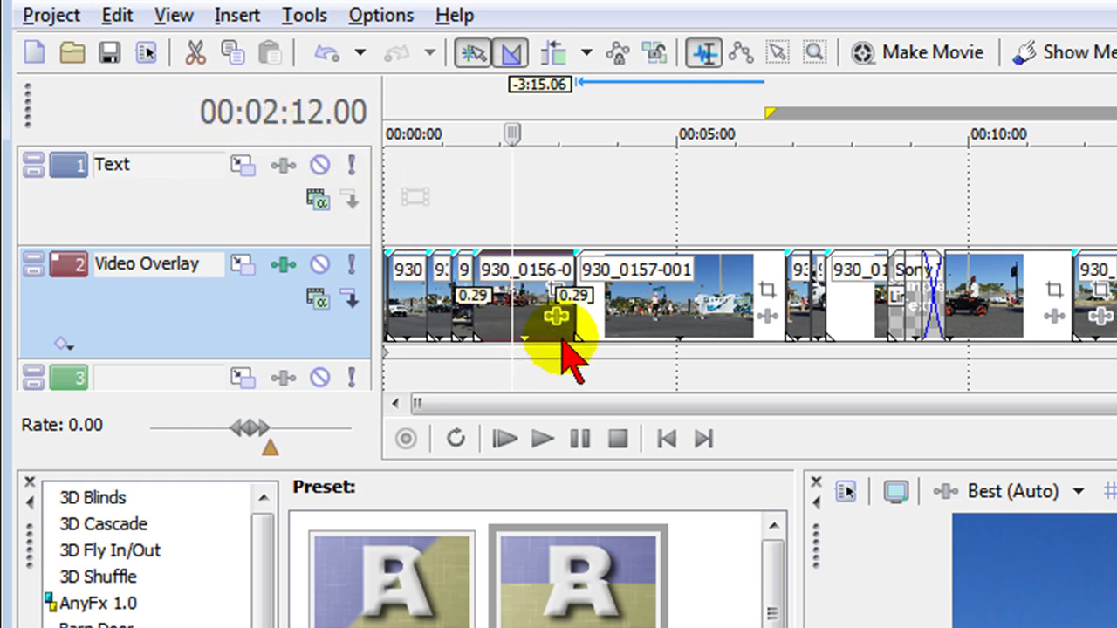
- Move the playhead to 00:04:25.17 in clip 930_0157-001, keeping Time & Frames checked
click(520, 336)
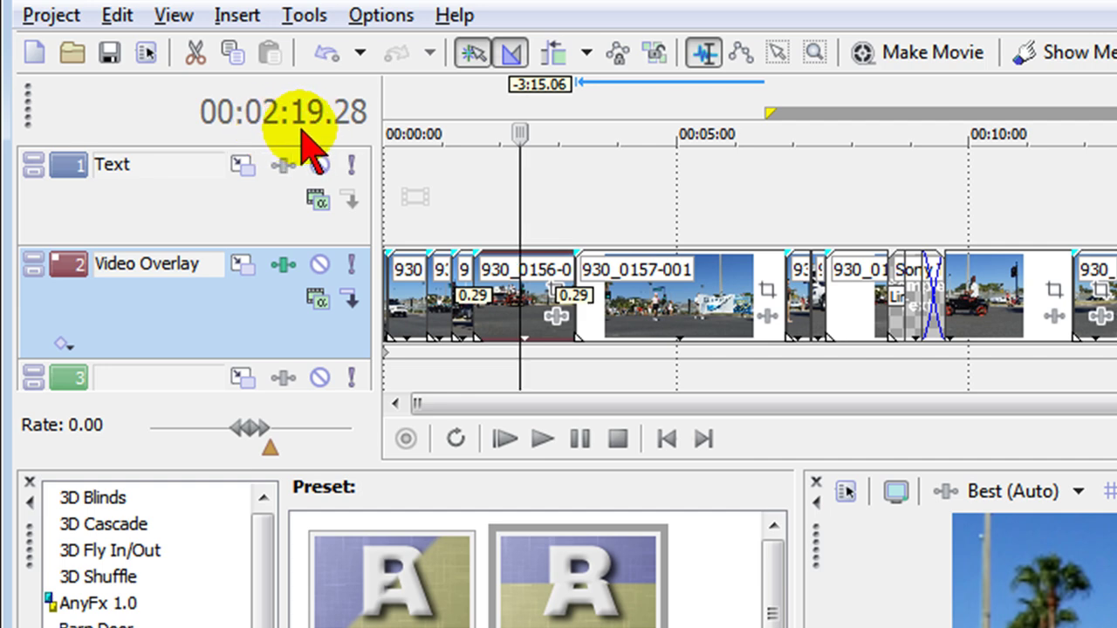
click(643, 320)
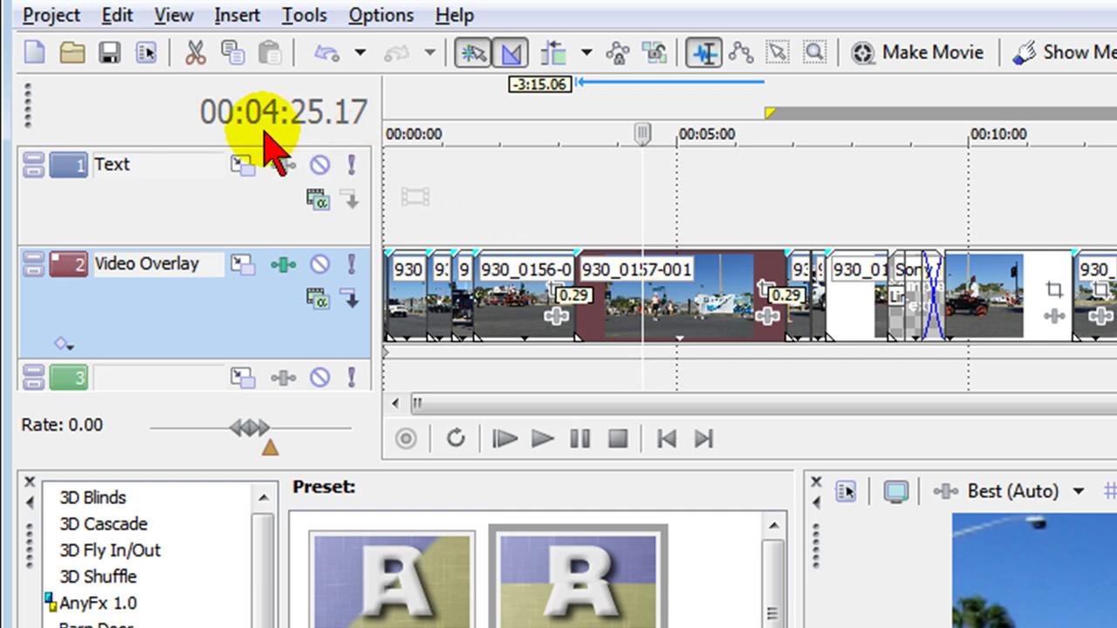
right_click(181, 113)
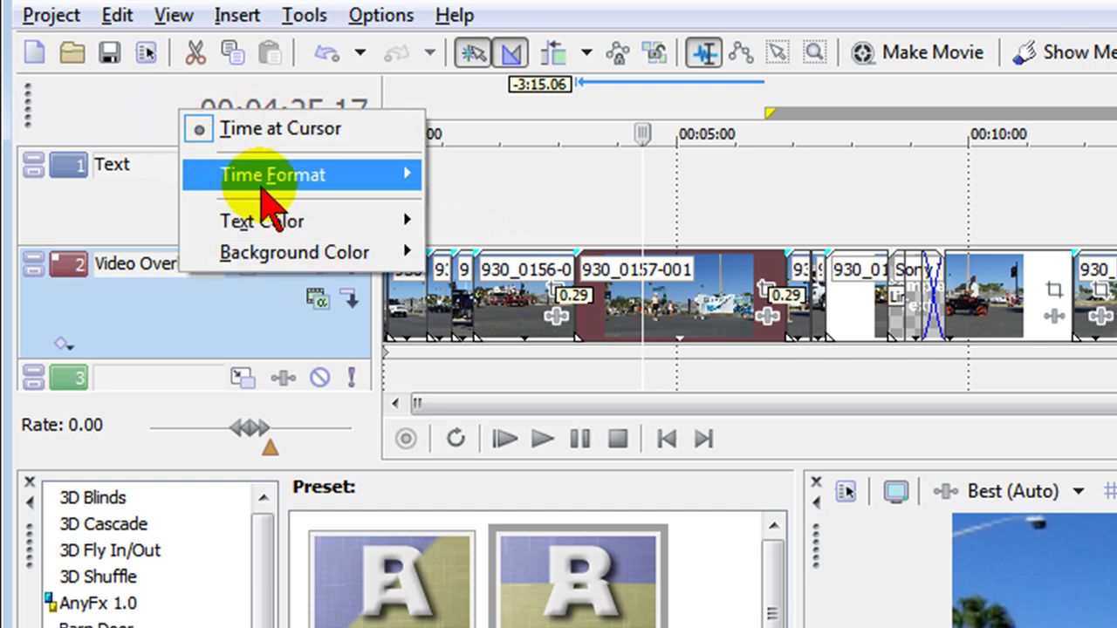
mouse_move(341, 176)
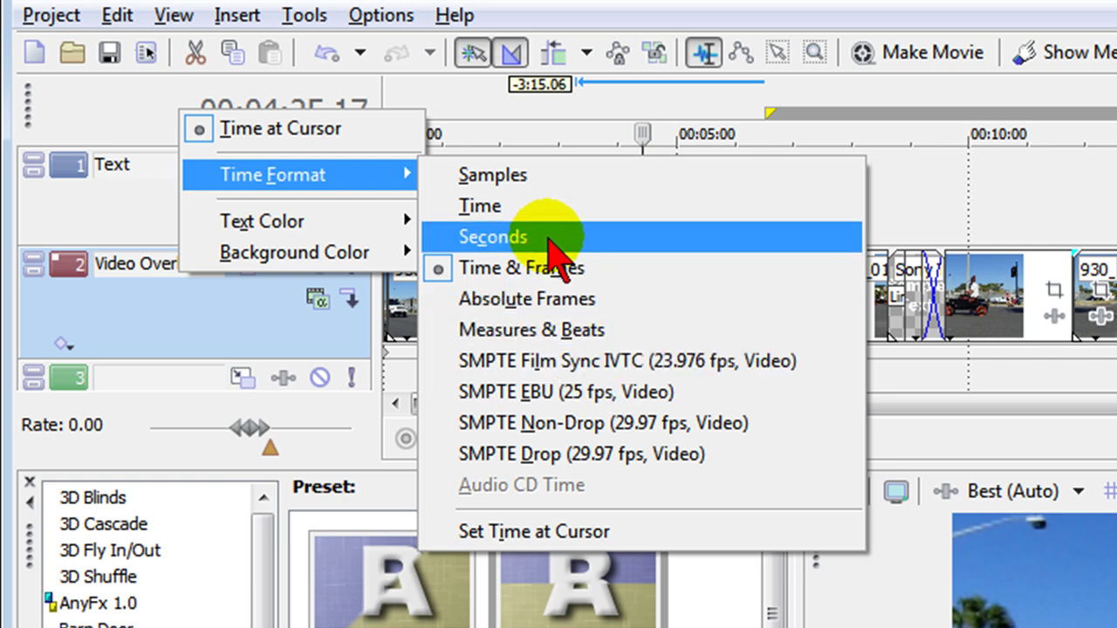
click(131, 123)
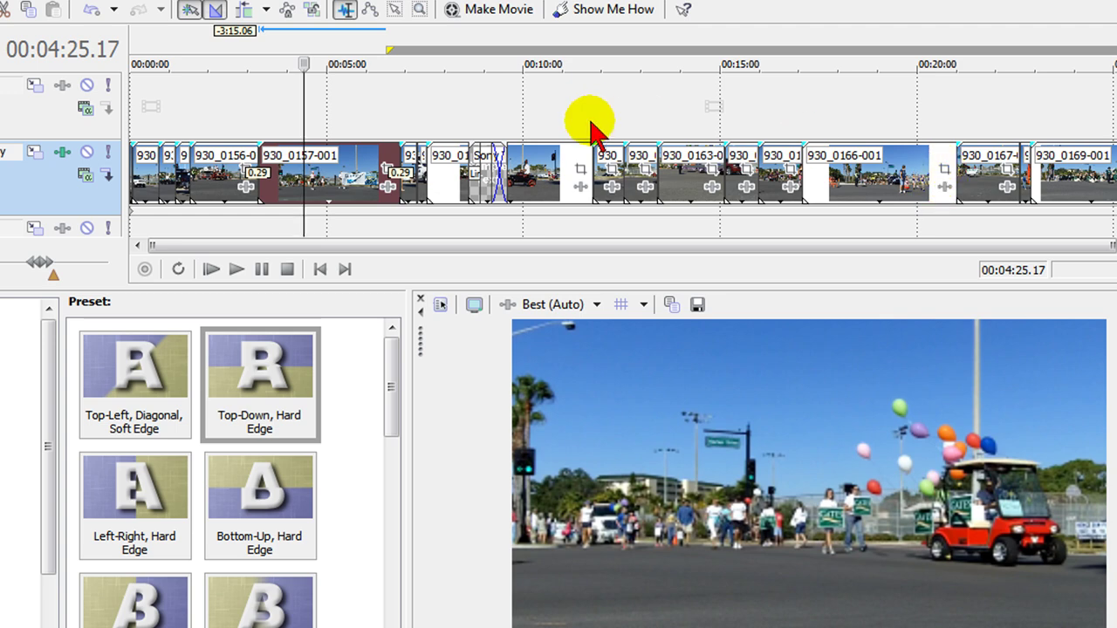
- Start the playhead at 00:05:24.12, play briefly, step back to 00:05:21.08, then jump to 00:06:03.24
click(347, 197)
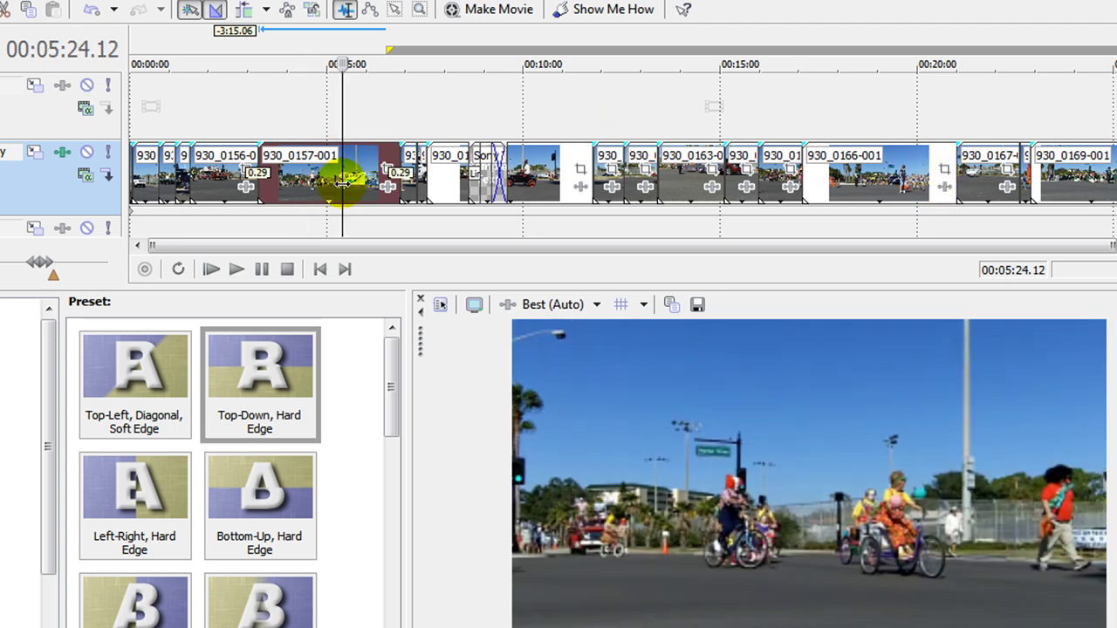
key(space)
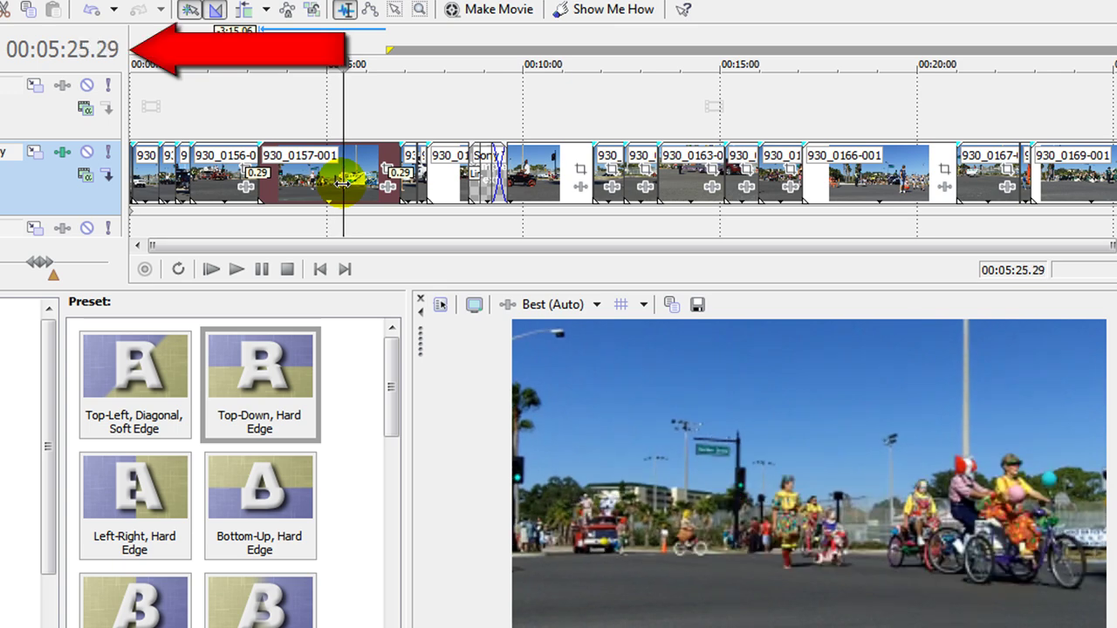
key(space)
key(j)
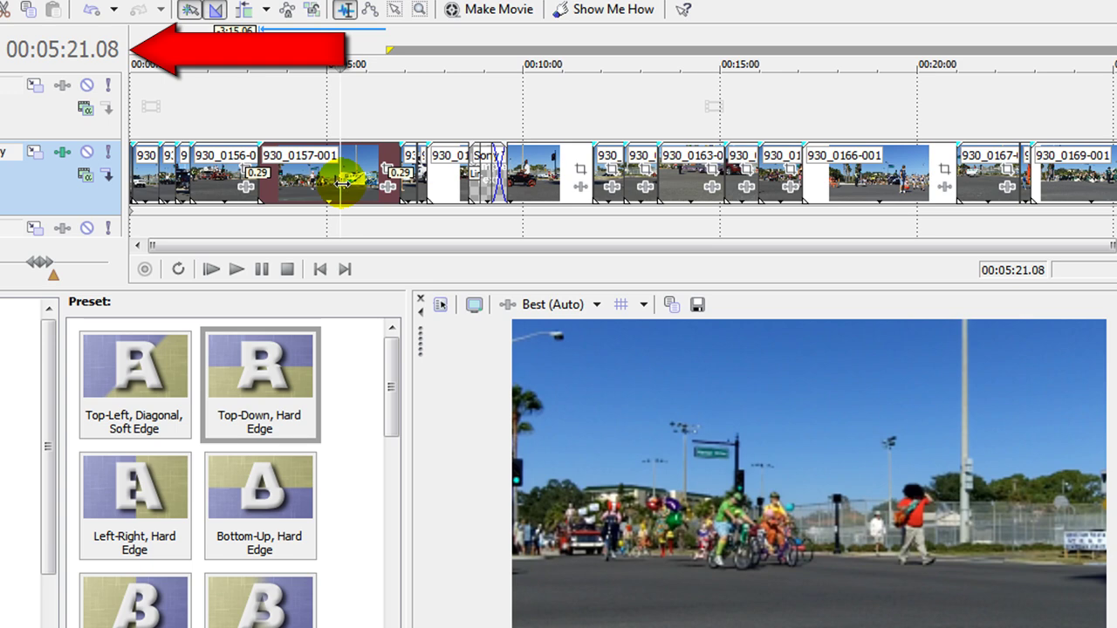
key(ctrl+alt+Up)
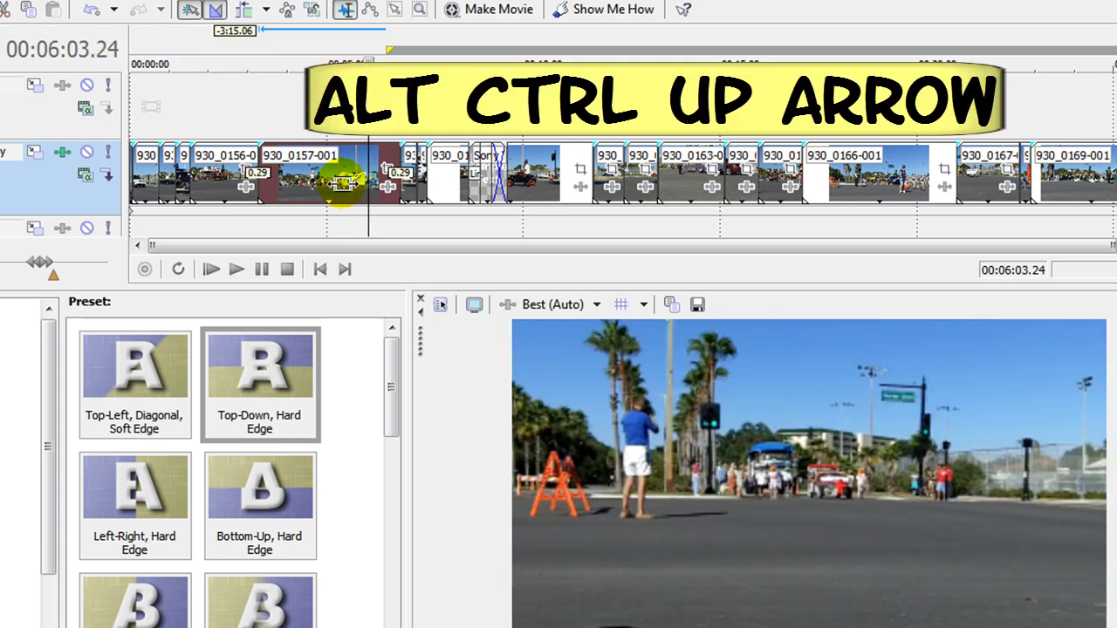
- Zoom in around the playhead and step forward frame by frame to 00:06:03.29
key(ctrl+alt+Up)
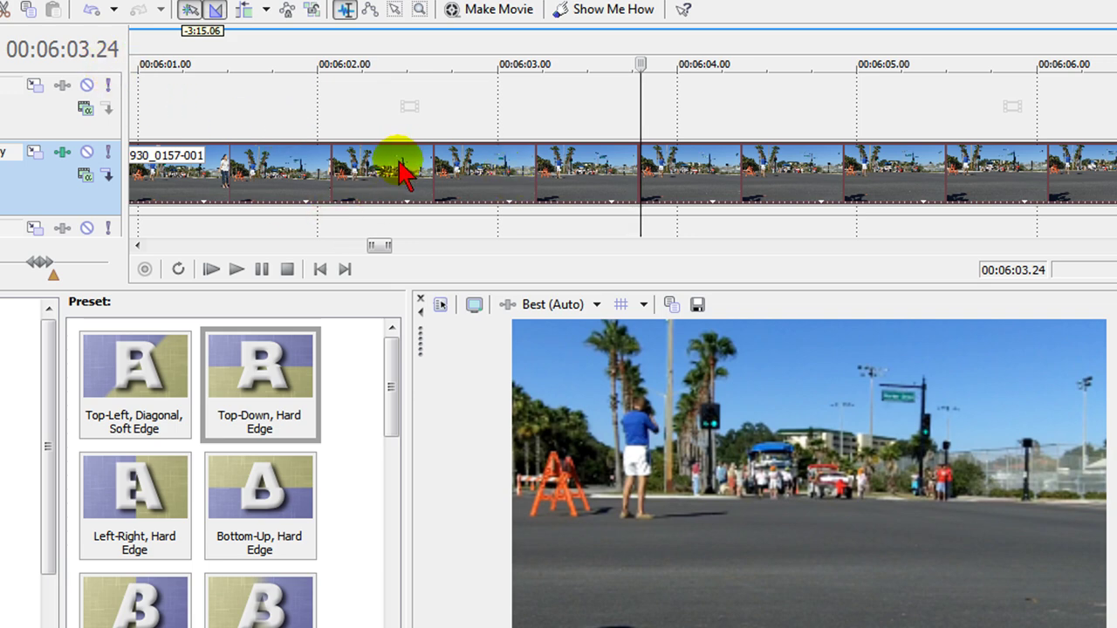
key(alt+Right)
key(alt+Right)
key(alt+Right)
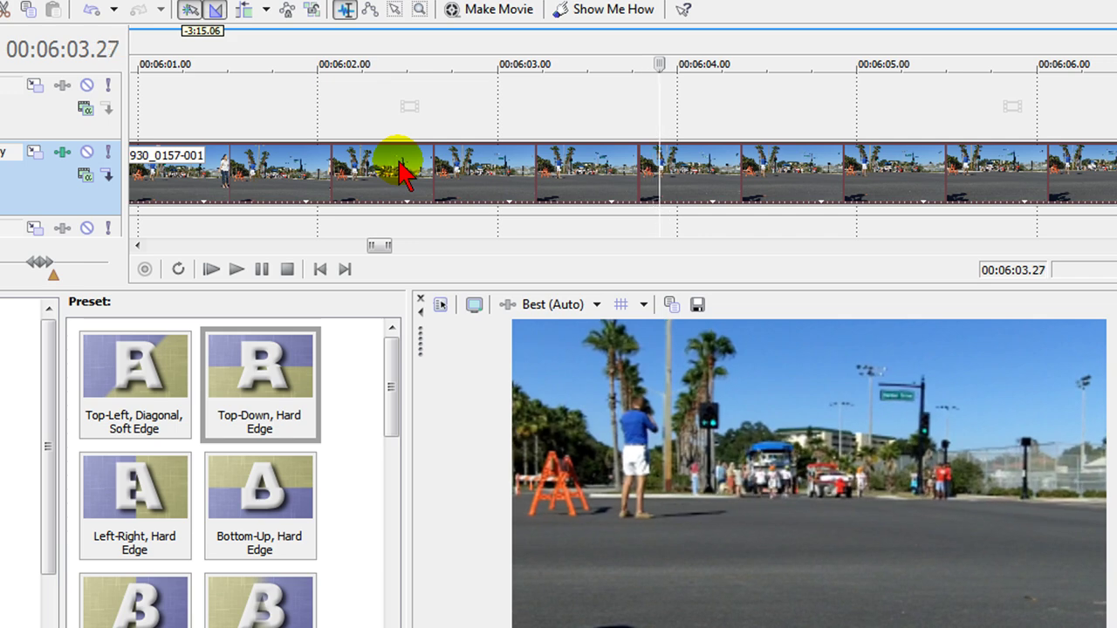
key(alt+Right)
key(alt+Right)
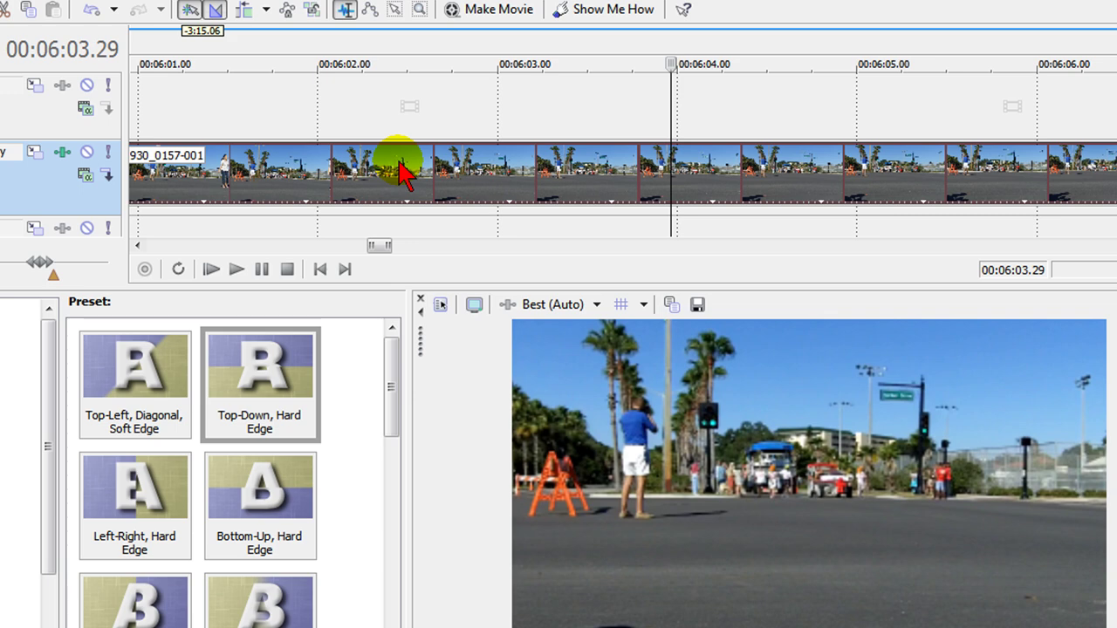
- Zoom the timeline far out to show the many parade clips across the project
key(ctrl+alt+Down)
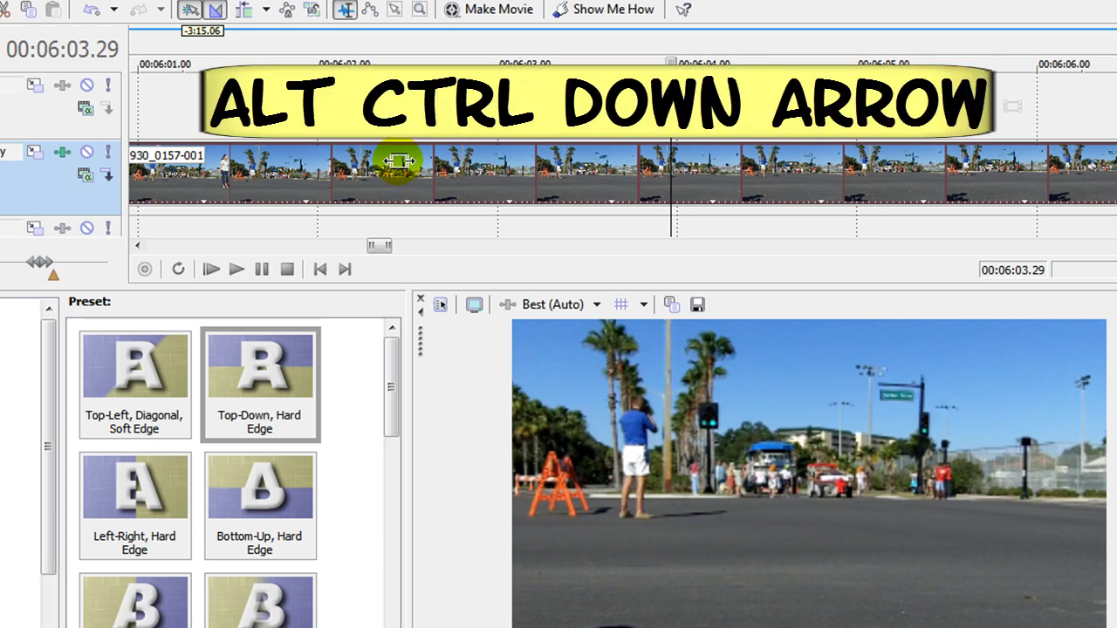
key(ctrl+alt+Down)
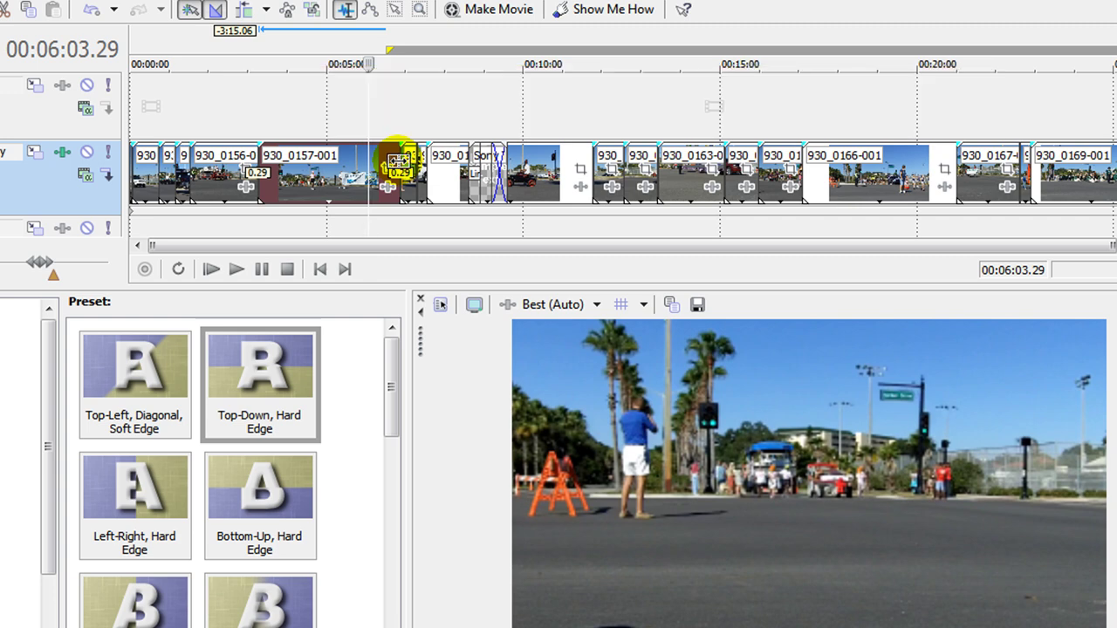
scroll(395, 162, up, 10)
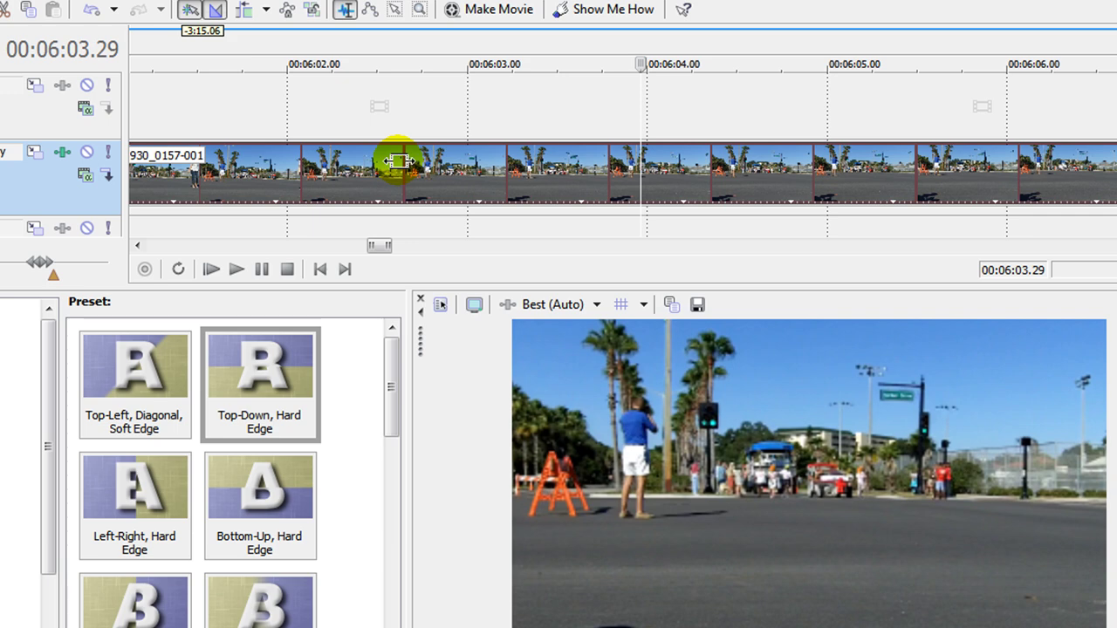
scroll(397, 162, down, 10)
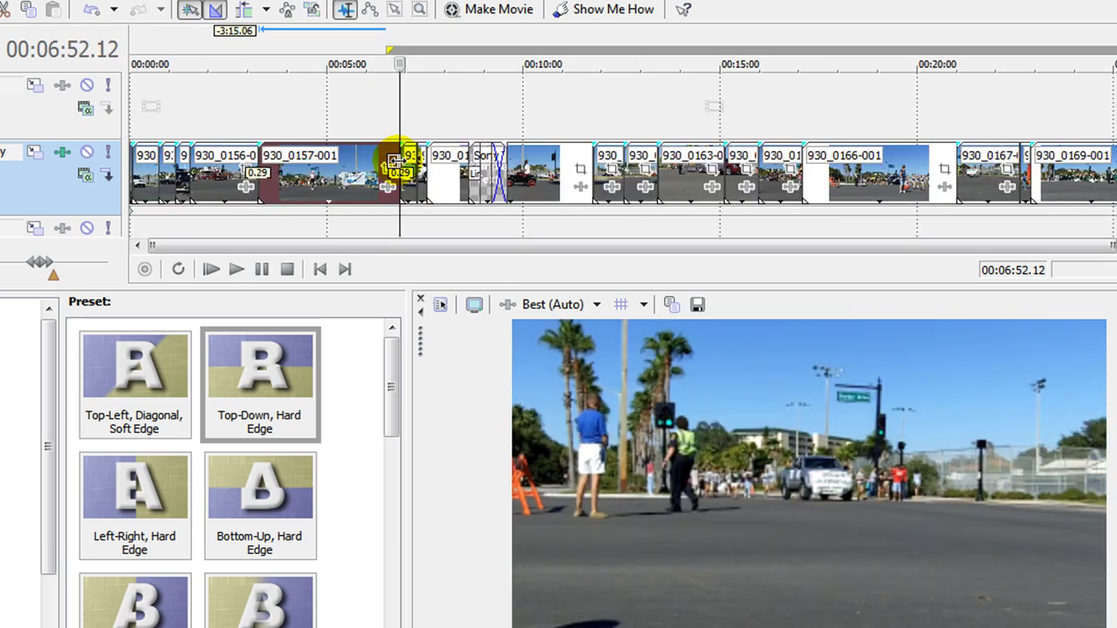
- Place the playhead at 09:59.15 in clip 930_0160-001 and step through frames to 09:59.17, then zoom out
click(529, 197)
click(524, 205)
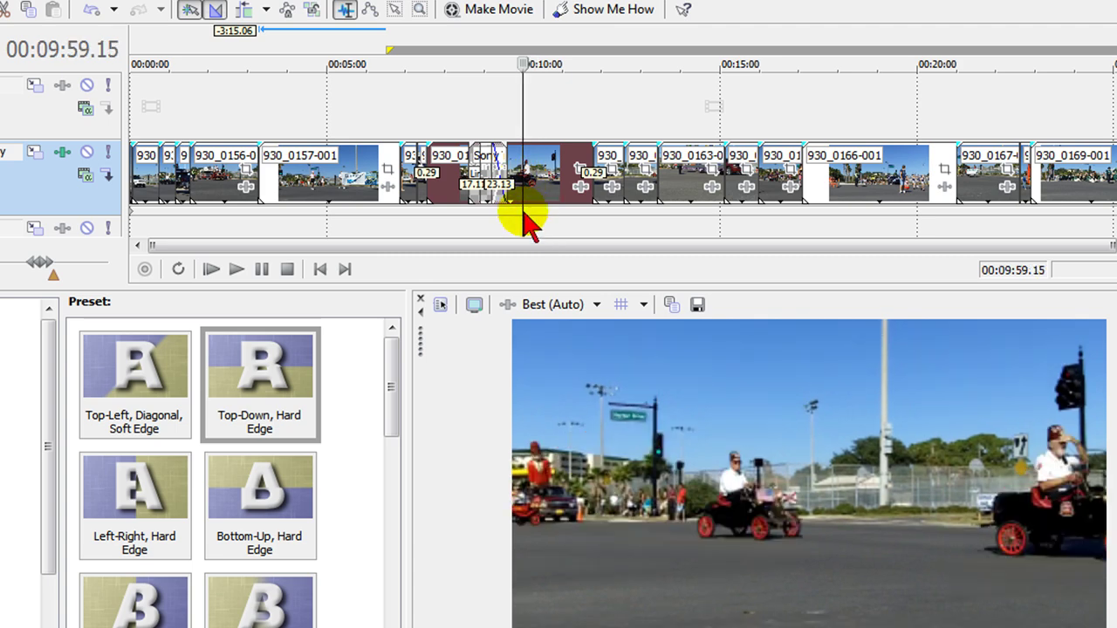
scroll(524, 217, up, 10)
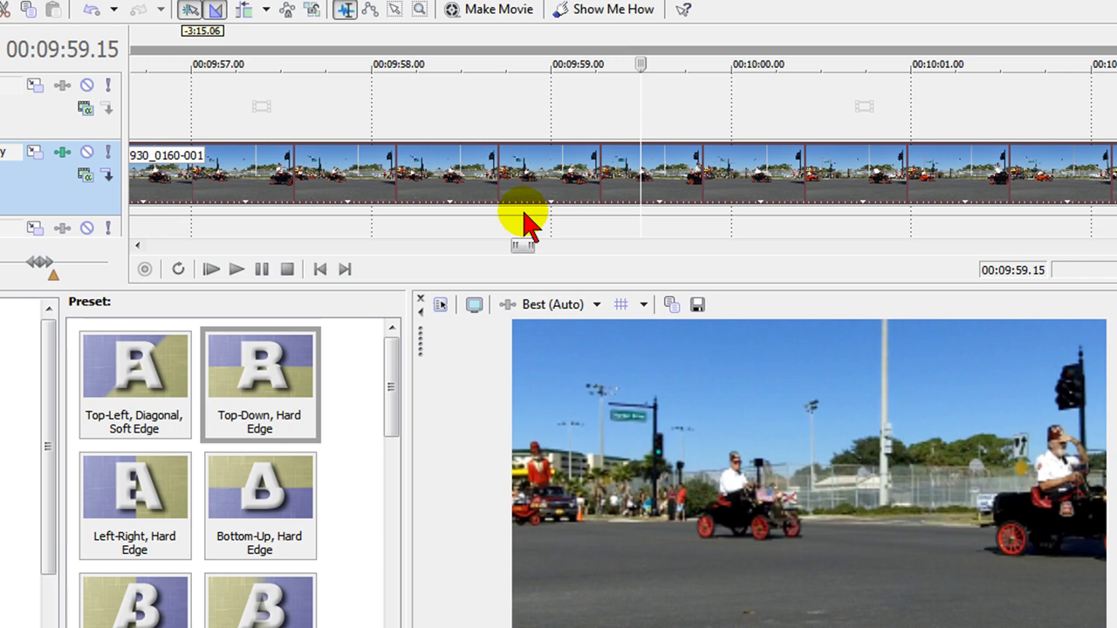
key(Right)
key(Right)
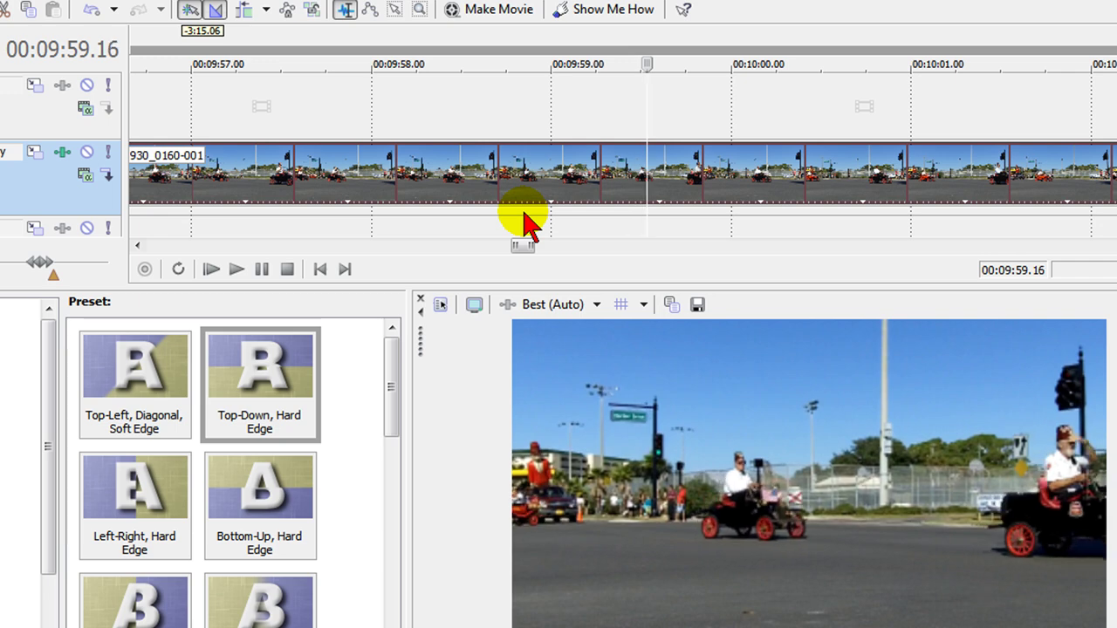
key(Right)
key(Right)
key(Right)
key(Right)
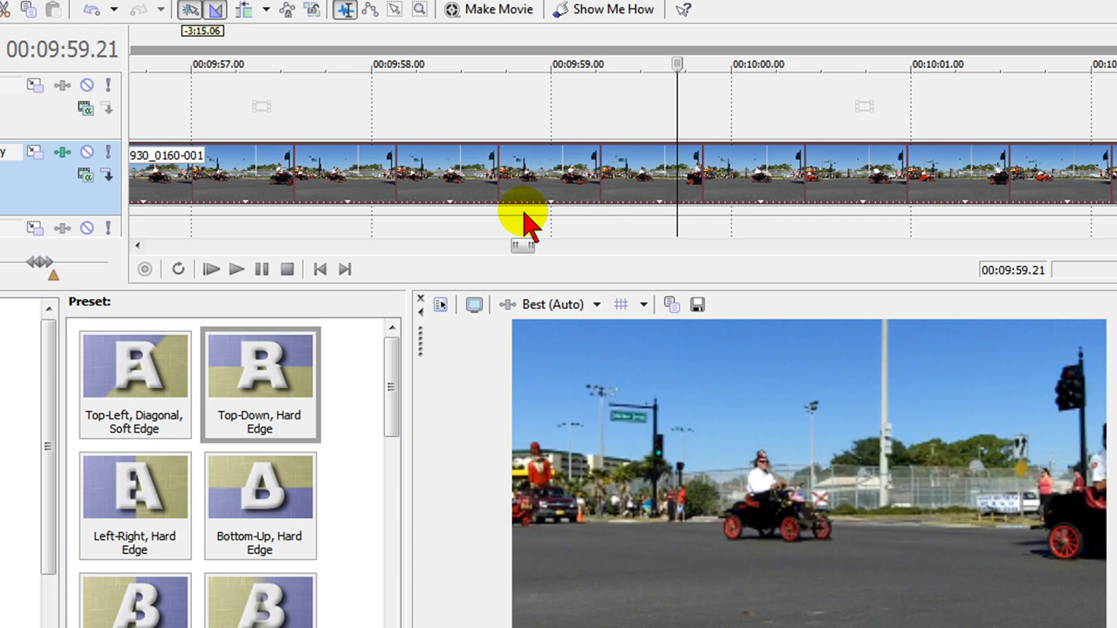
key(Left)
key(Right)
key(Right)
key(Right)
key(Right)
key(Left)
key(Left)
key(Left)
key(Left)
key(Left)
key(Left)
key(Left)
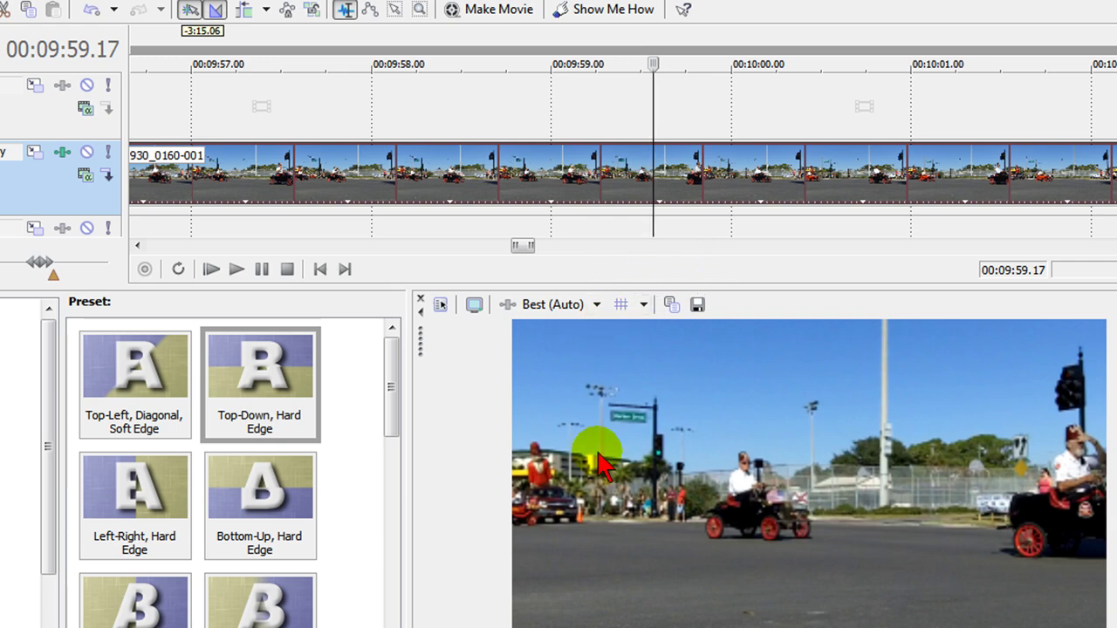
key(grave)
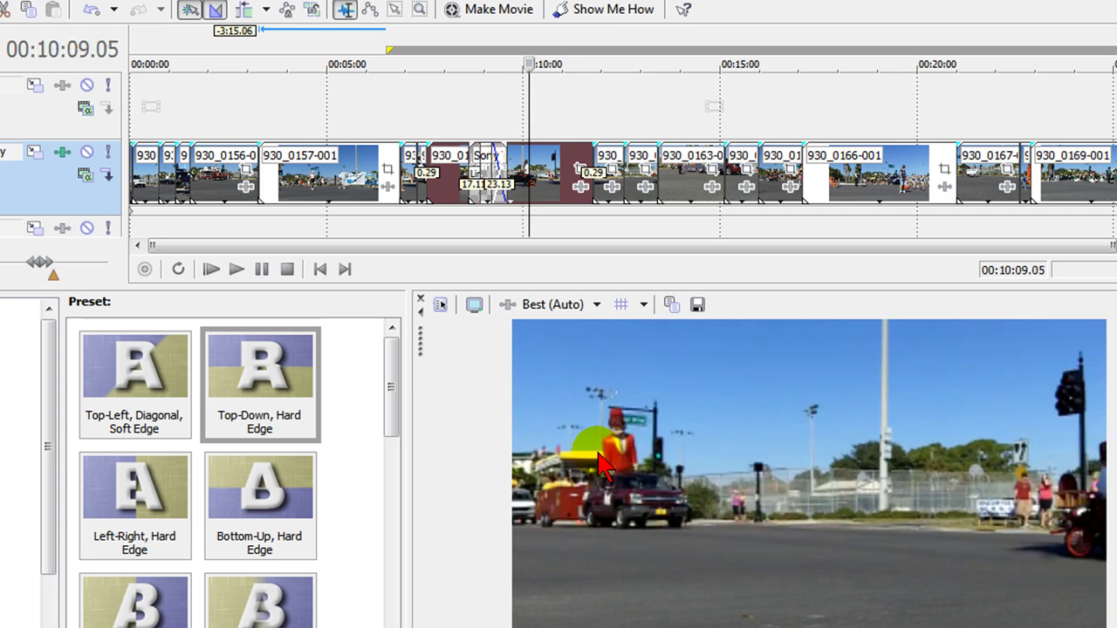
- Jump forward and back between clip edges, ending on the edit at 00:09:34.27
key(ctrl+alt+Right)
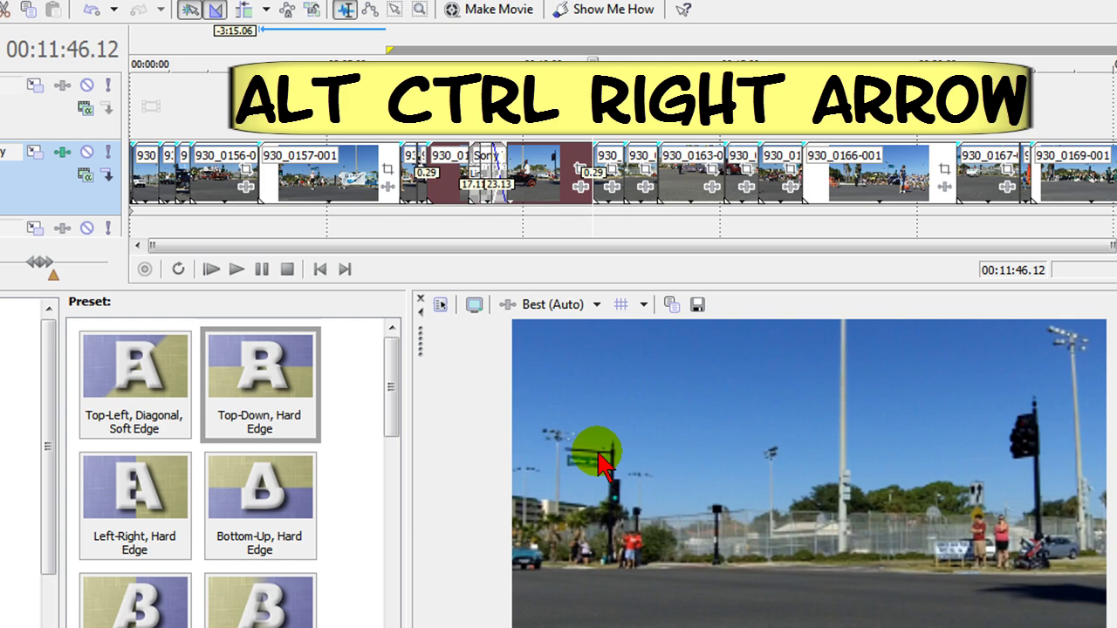
key(ctrl+alt+Left)
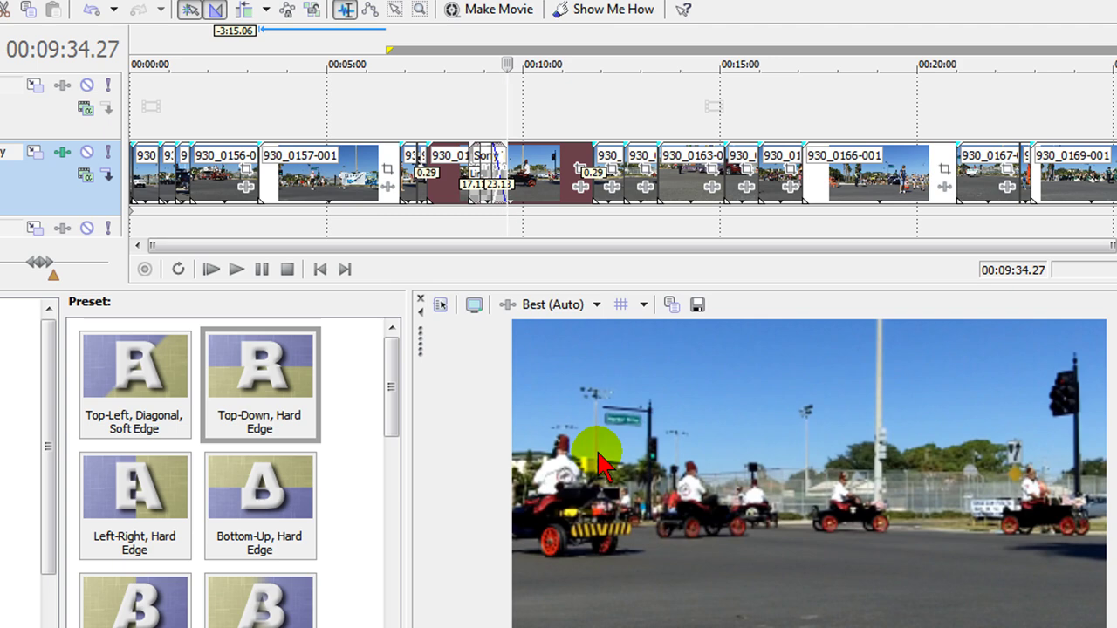
key(ctrl+Right)
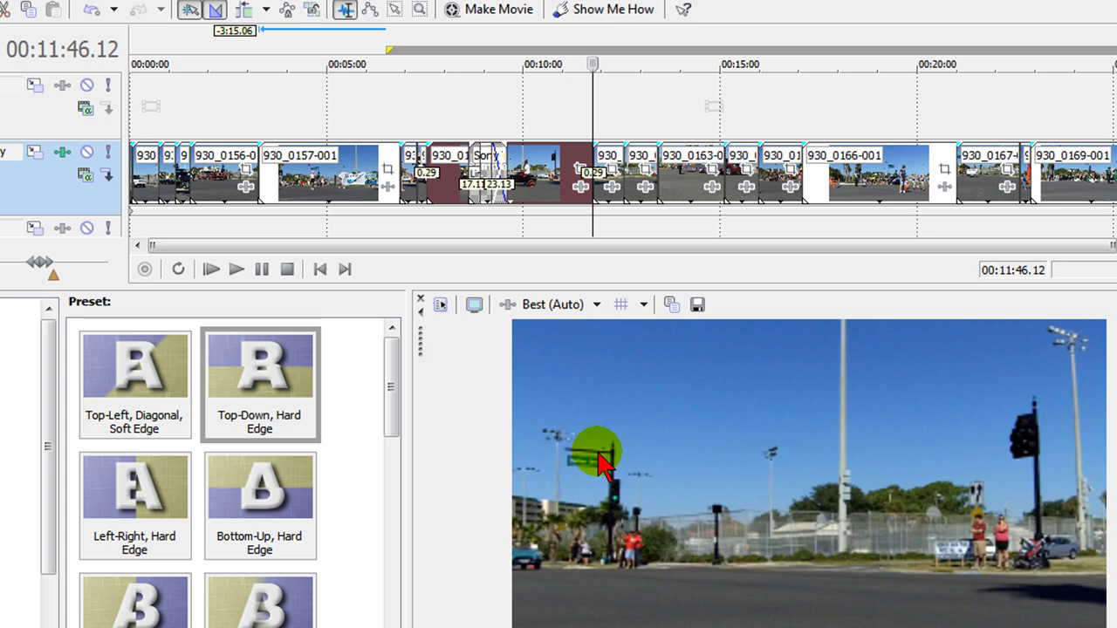
key(ctrl+Left)
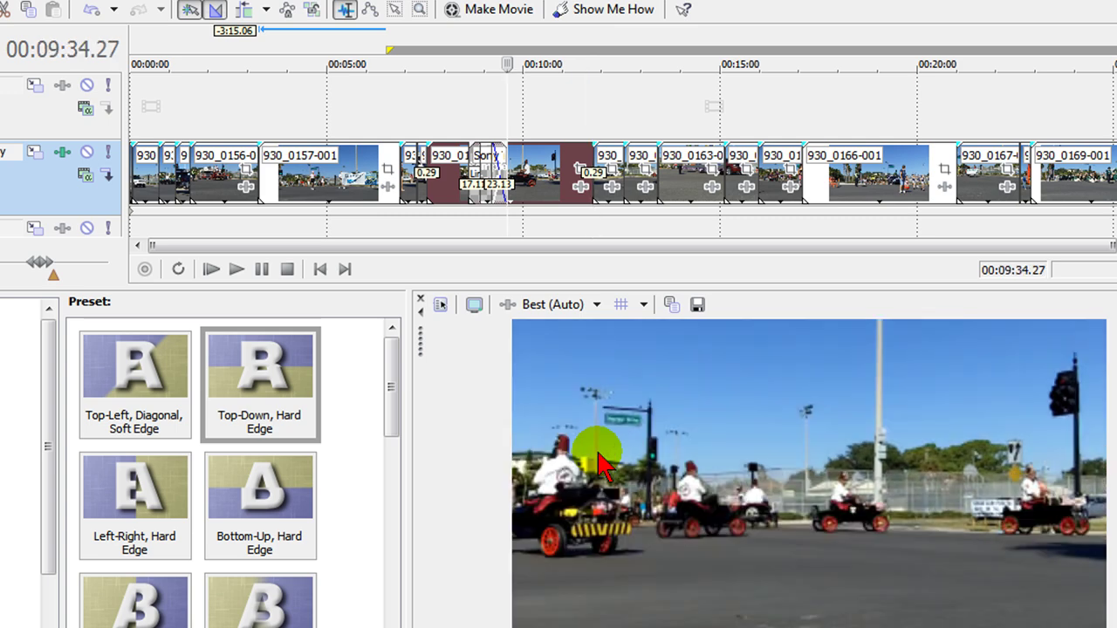
- Zoom in on the 00:09:34 edit, step frames to 00:09:34.26, then zoom out to the whole project
key(Up)
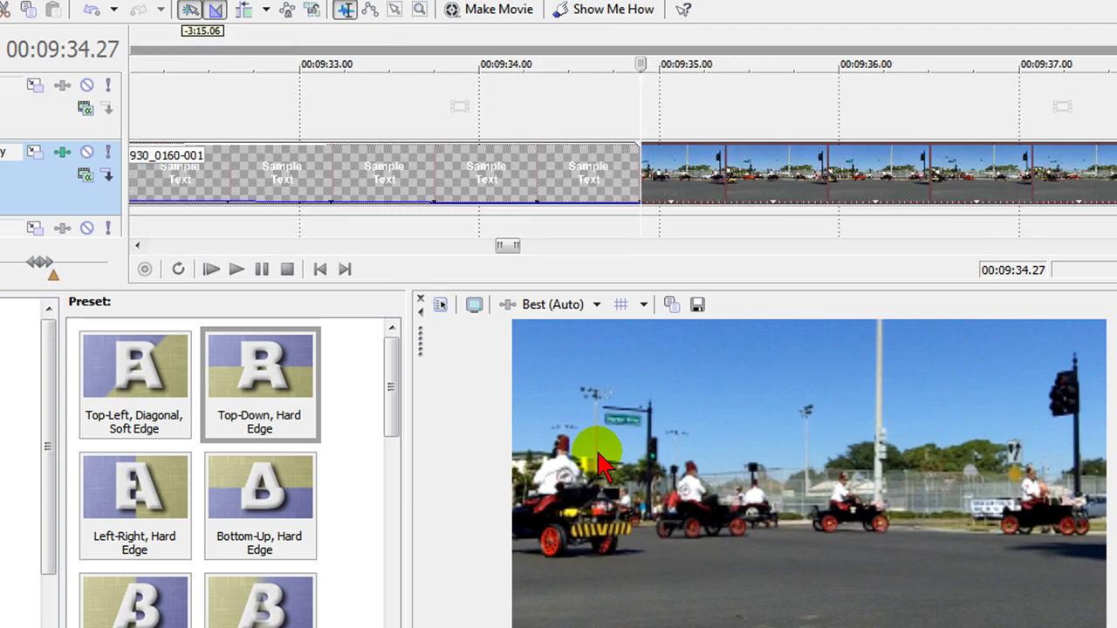
key(Down)
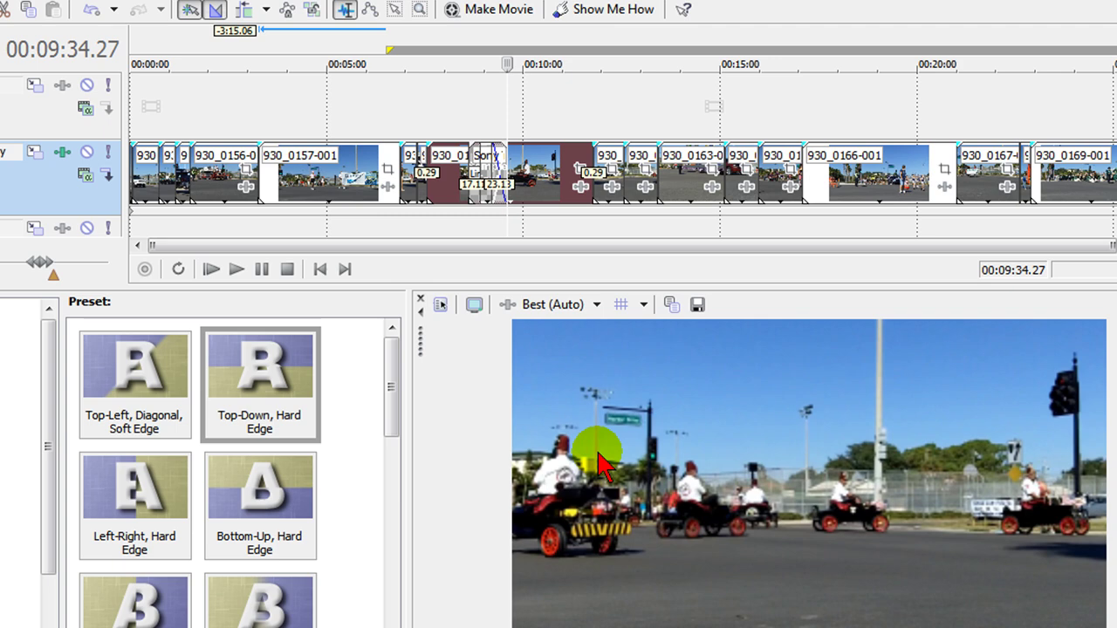
key(Up)
key(Right)
key(Right)
key(Right)
key(Right)
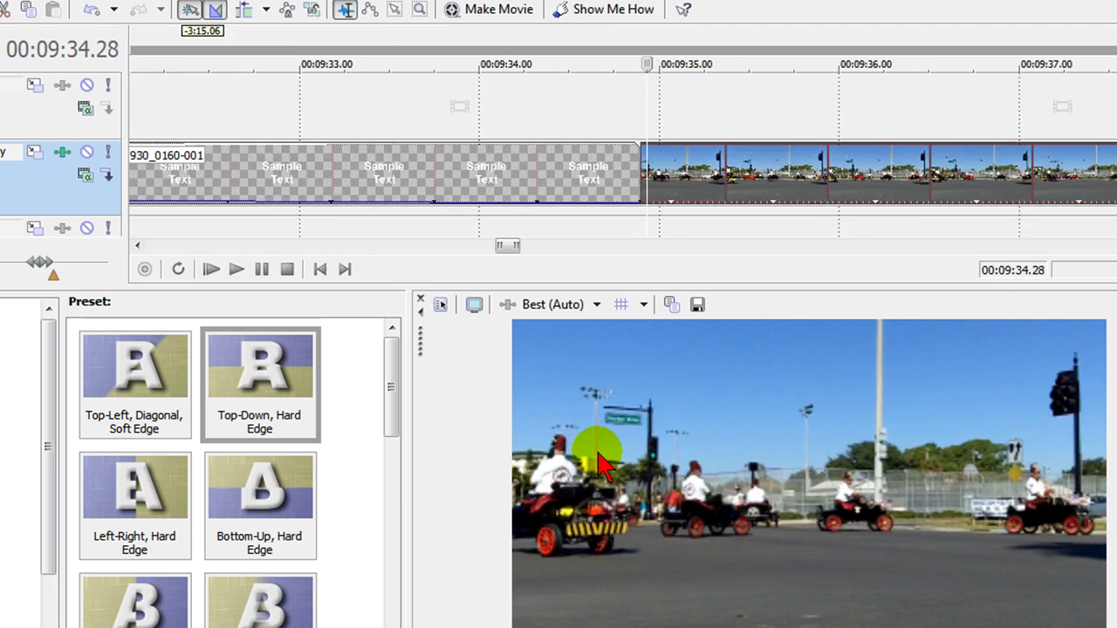
key(Left)
key(Left)
key(Left)
key(Left)
key(Left)
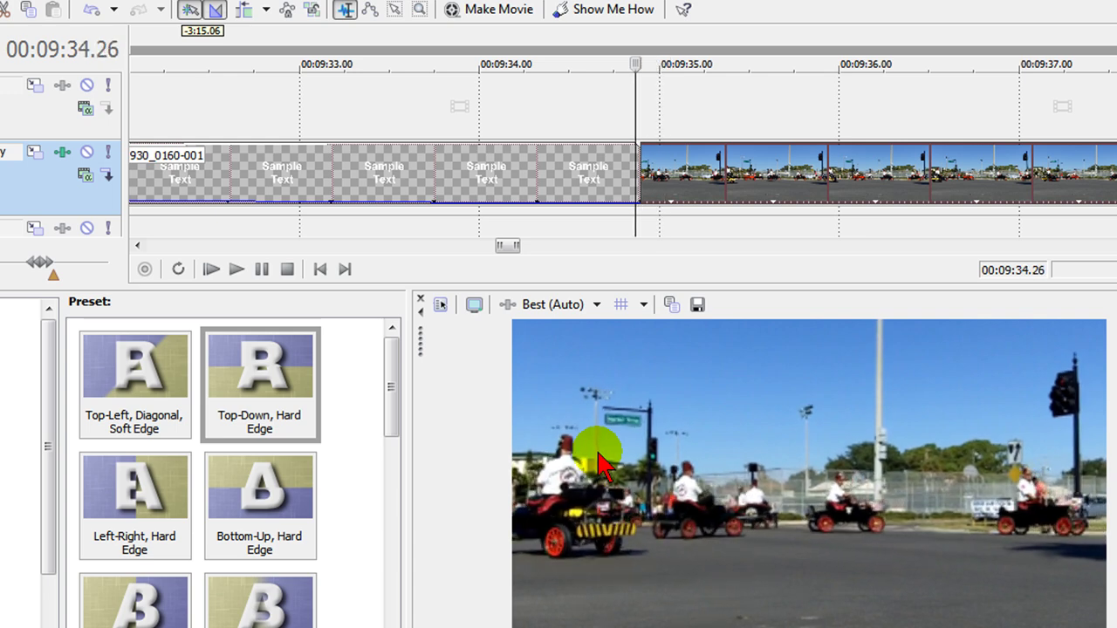
key(Down)
key(Up)
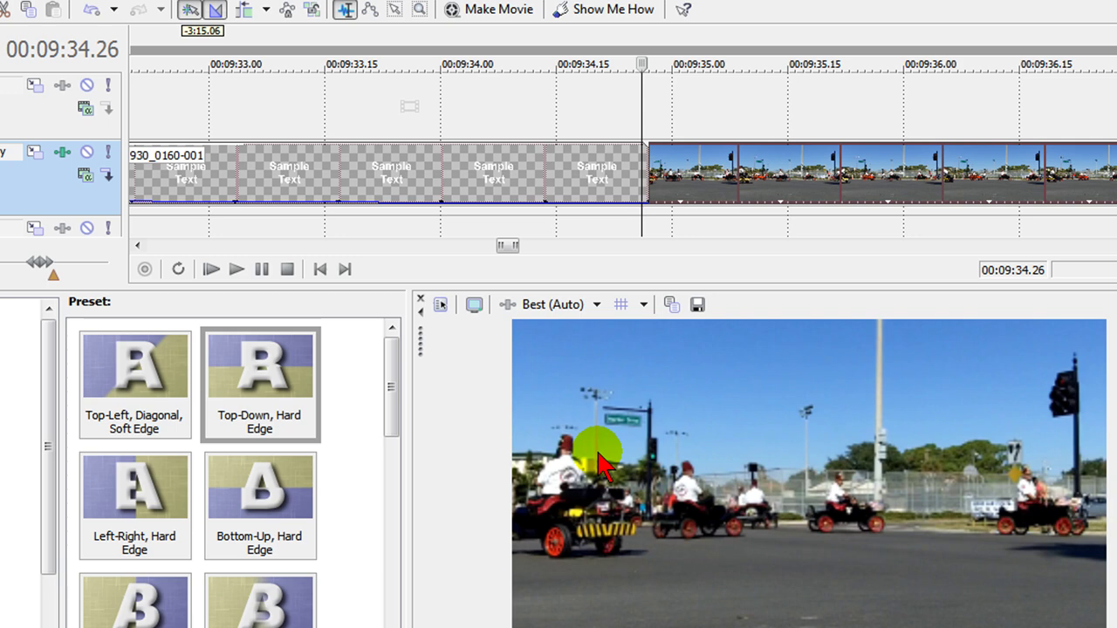
key(Down)
key(Down)
key(Down)
key(Down)
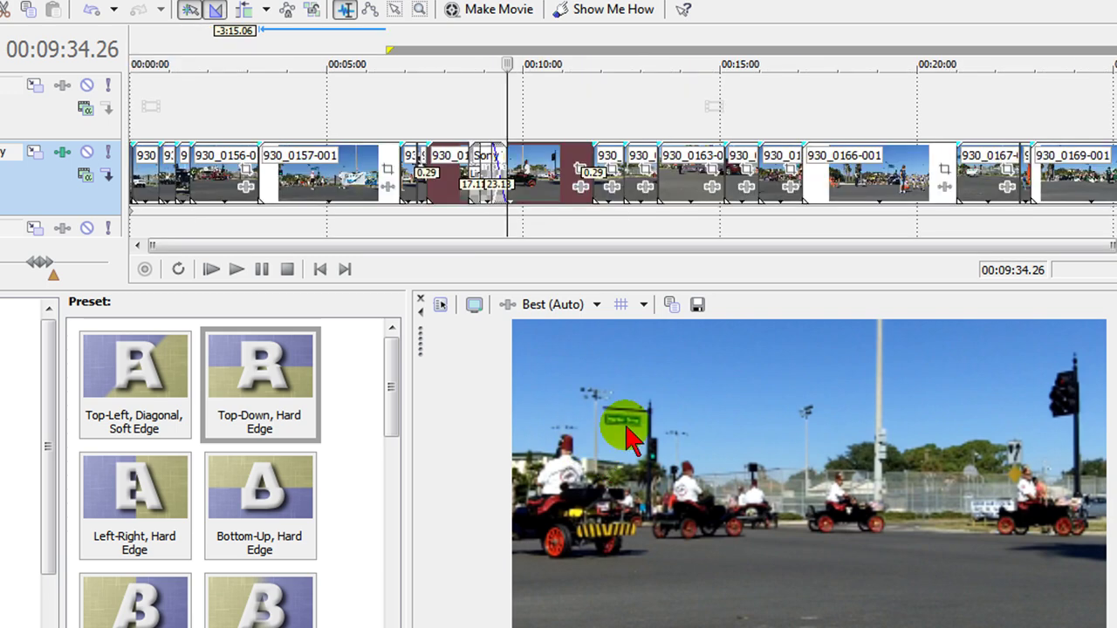